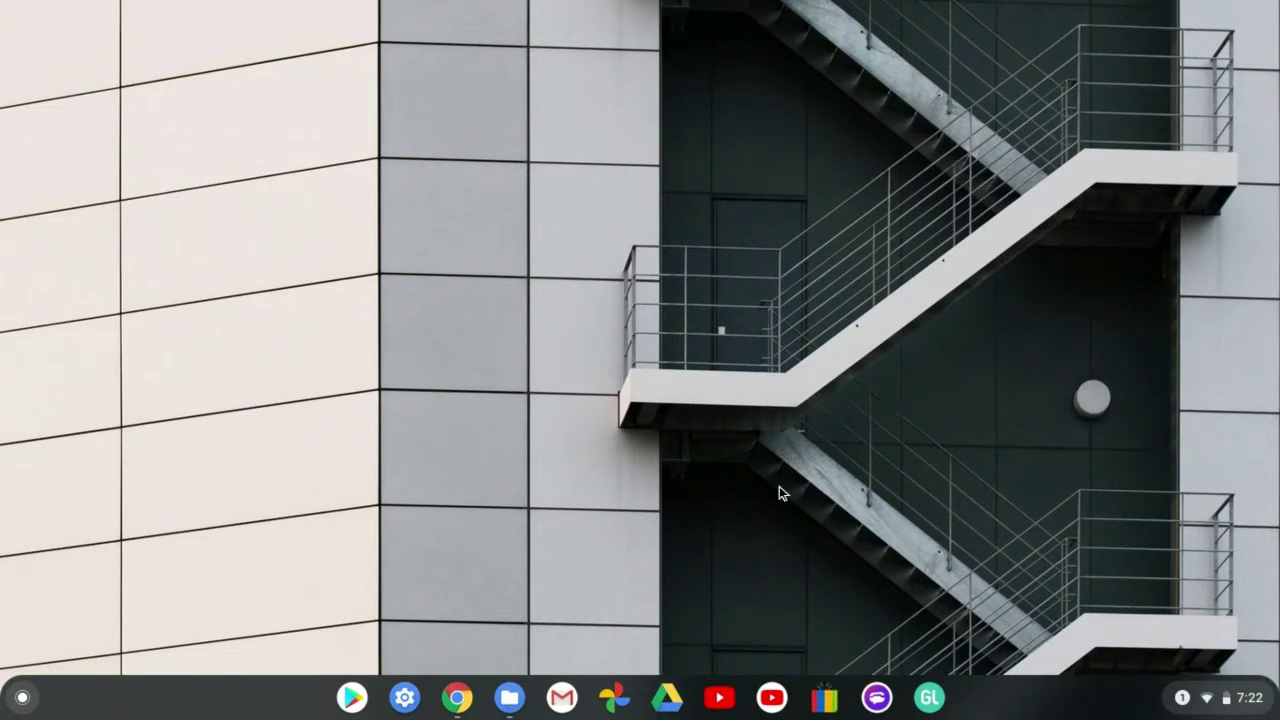
Open the Files app on the Downloads folder showing LinuxISO.iso.
{"action": "left_click", "coordinate": [510, 697]}
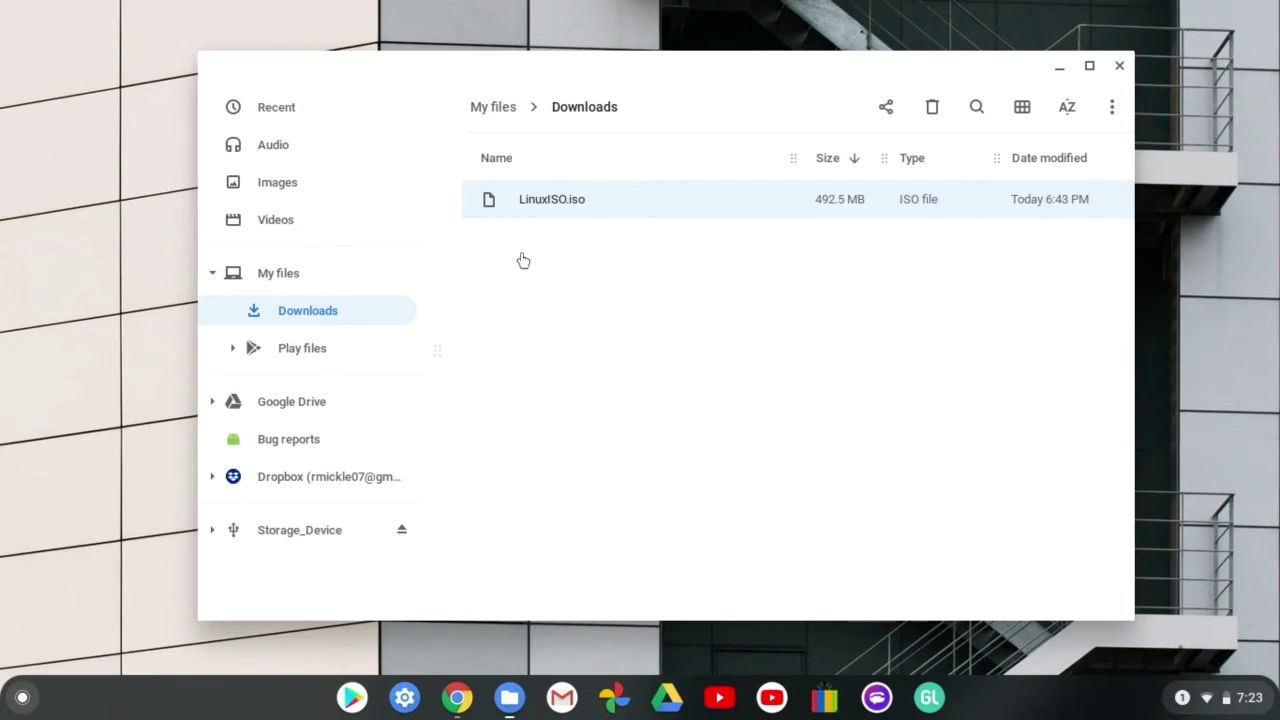
Rename LinuxISO.iso to LinuxISO.bin and minimize the Files window.
{"action": "right_click", "coordinate": [605, 213]}
{"action": "left_click", "coordinate": [660, 404]}
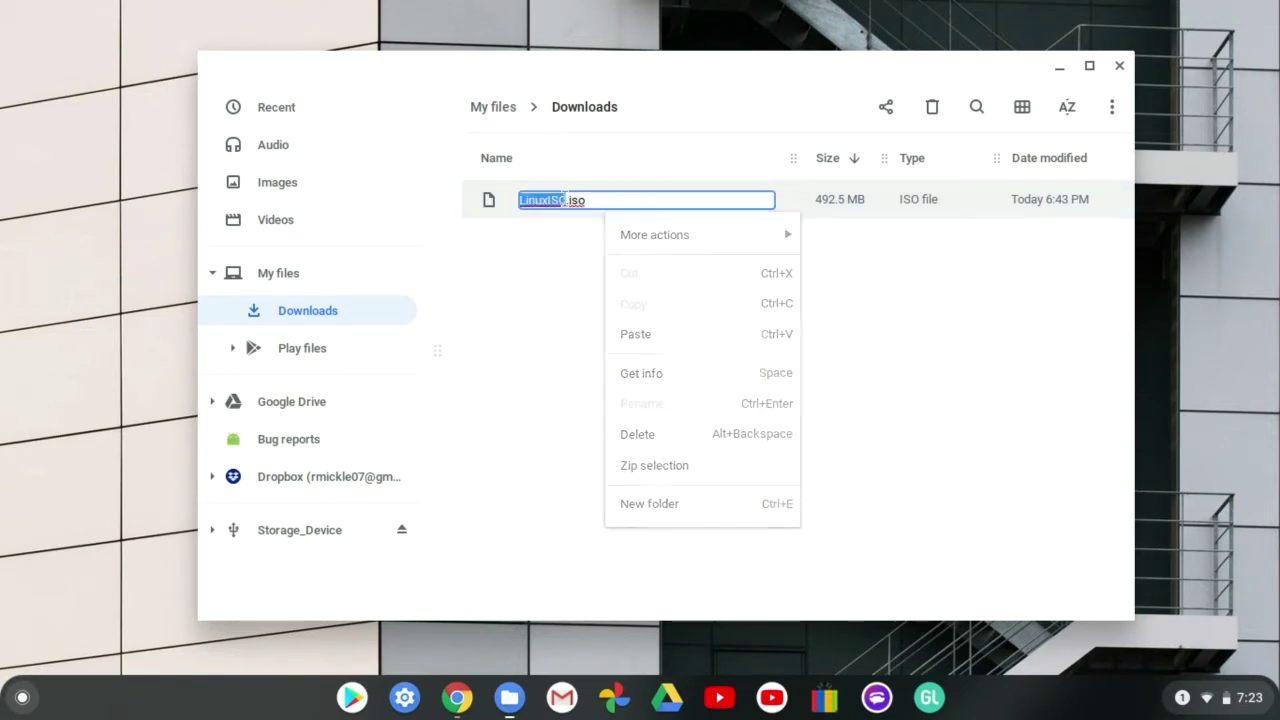
{"action": "left_click", "coordinate": [600, 200]}
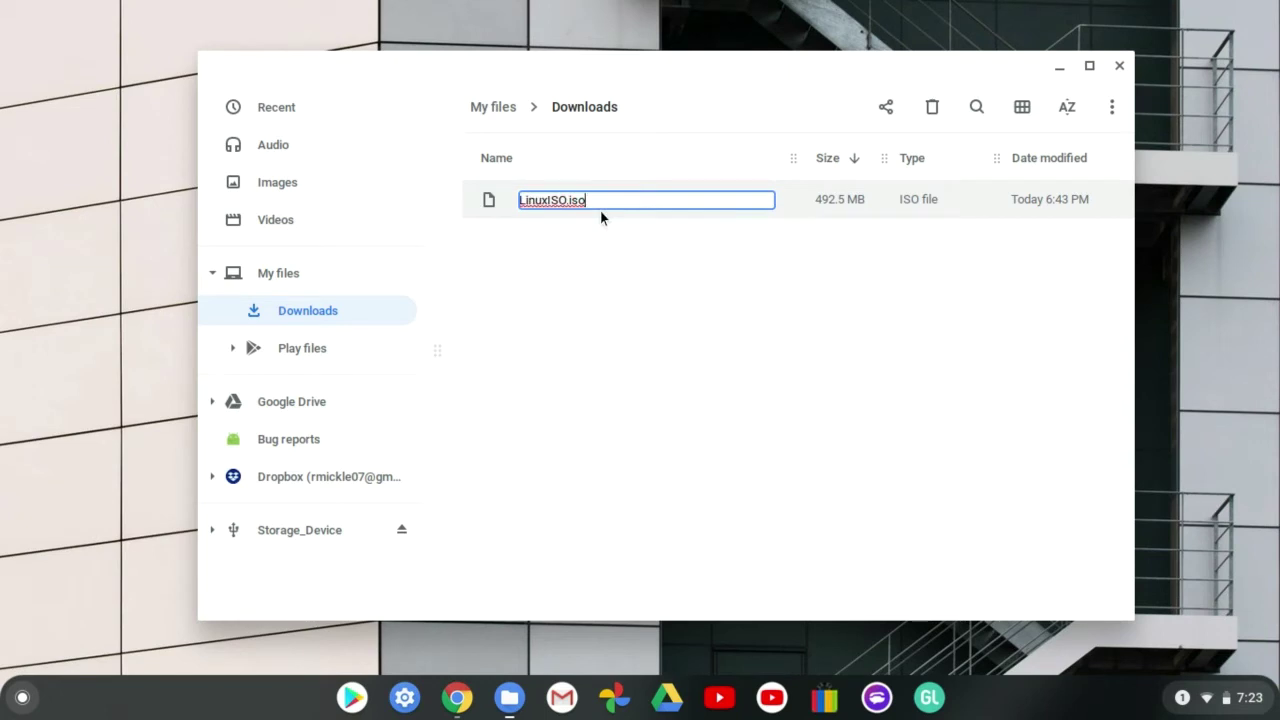
{"action": "key", "text": "BackSpace"}
{"action": "key", "text": "BackSpace"}
{"action": "key", "text": "BackSpace"}
{"action": "type", "text": "bin"}
{"action": "key", "text": "Return"}
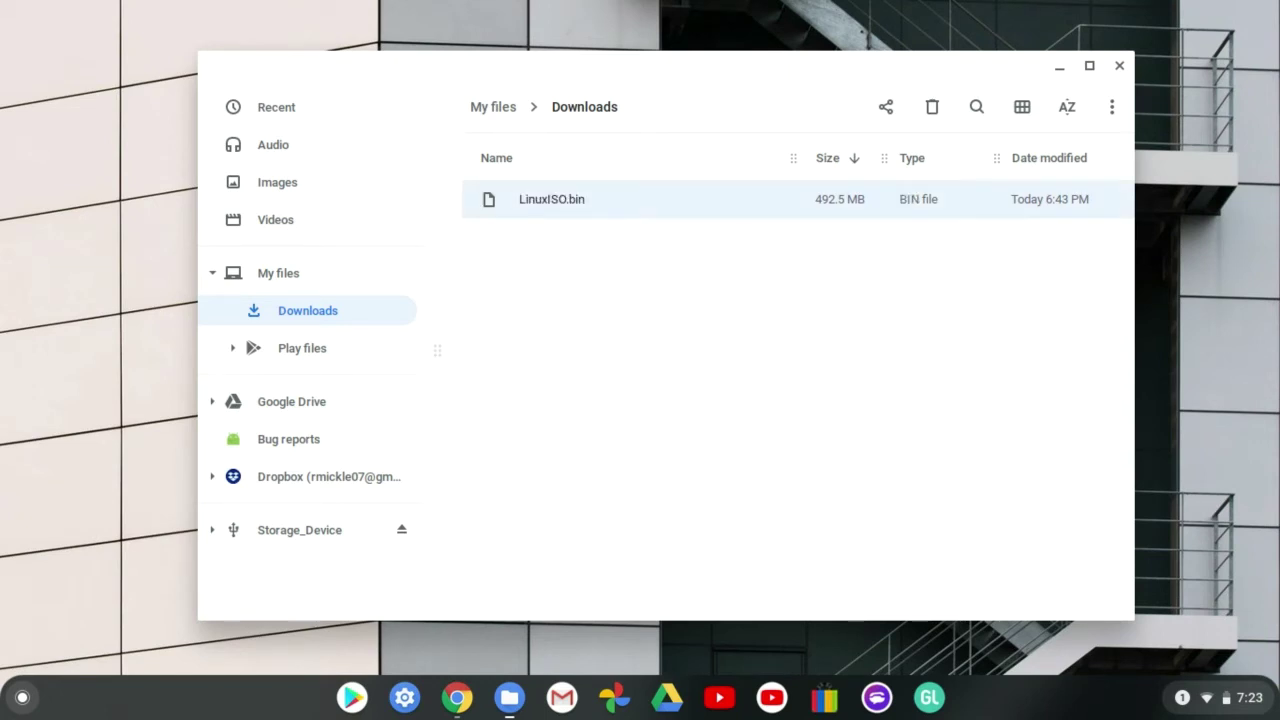
{"action": "left_click", "coordinate": [1056, 64]}
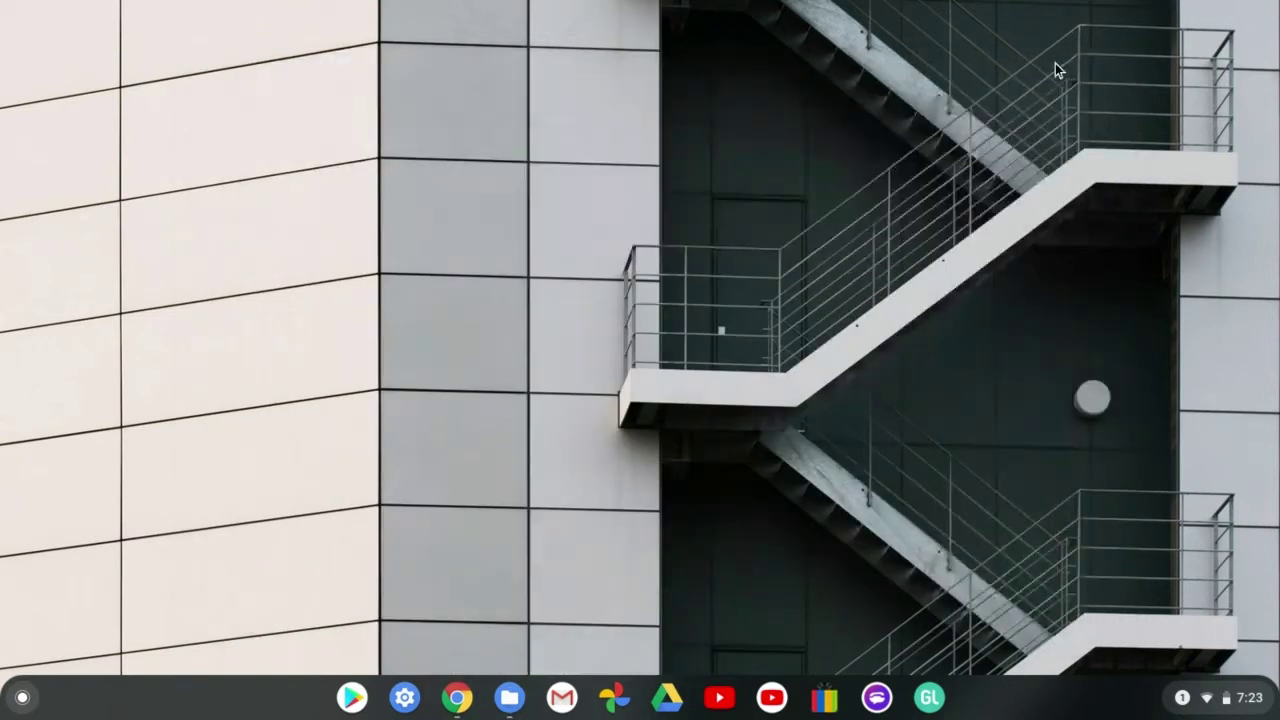
Launch Chromebook Recovery Utility from the launcher's Device folder and open its gear options.
{"action": "left_click", "coordinate": [20, 698]}
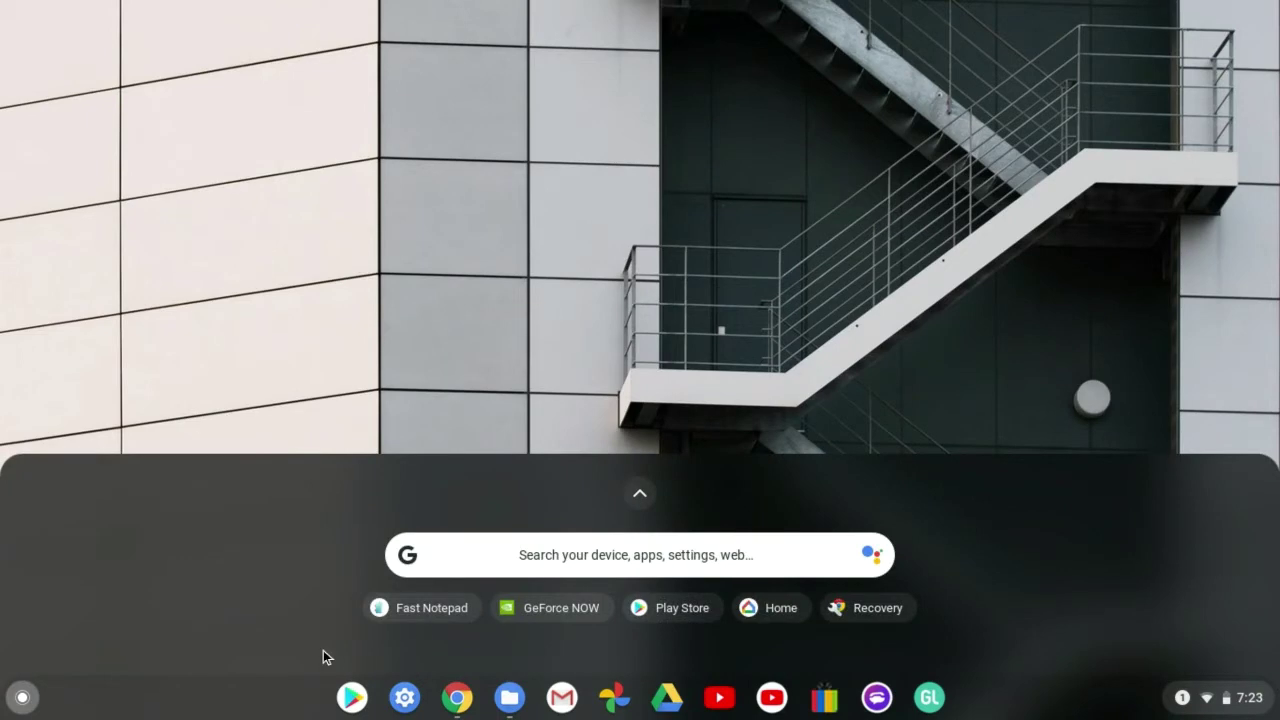
{"action": "left_click", "coordinate": [634, 494]}
{"action": "left_click", "coordinate": [229, 214]}
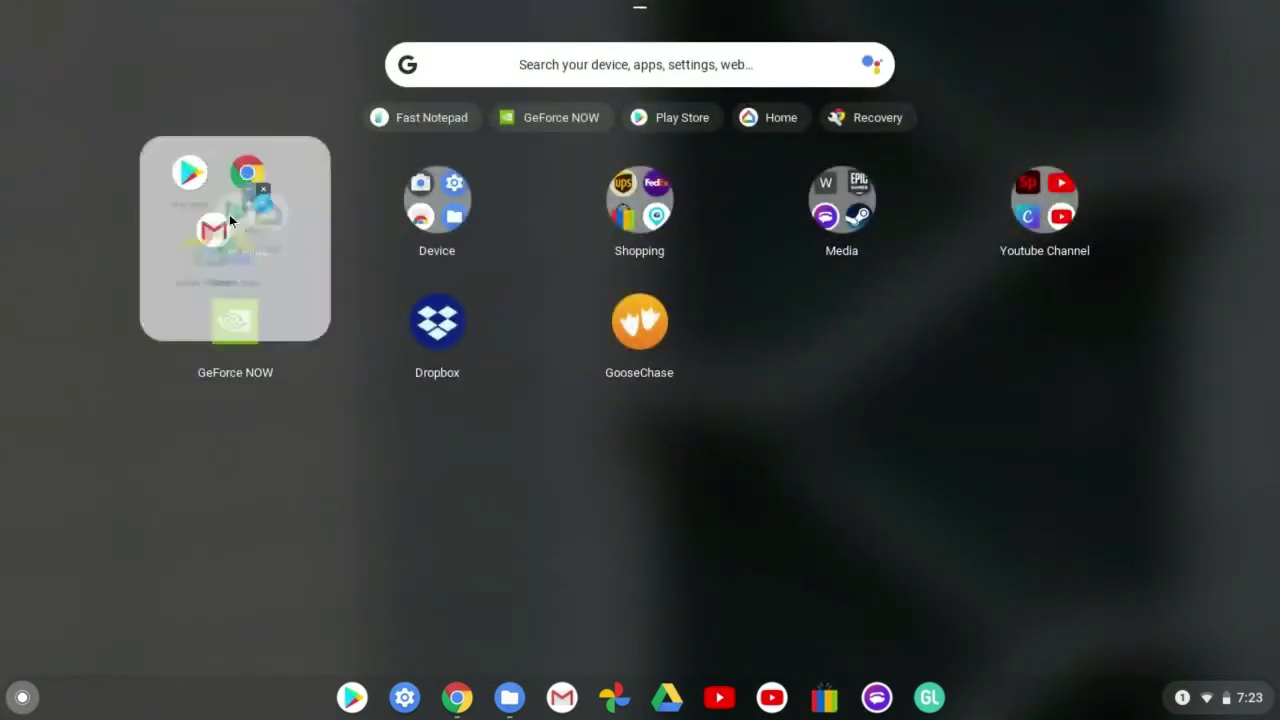
{"action": "left_click", "coordinate": [485, 375]}
{"action": "left_click", "coordinate": [437, 197]}
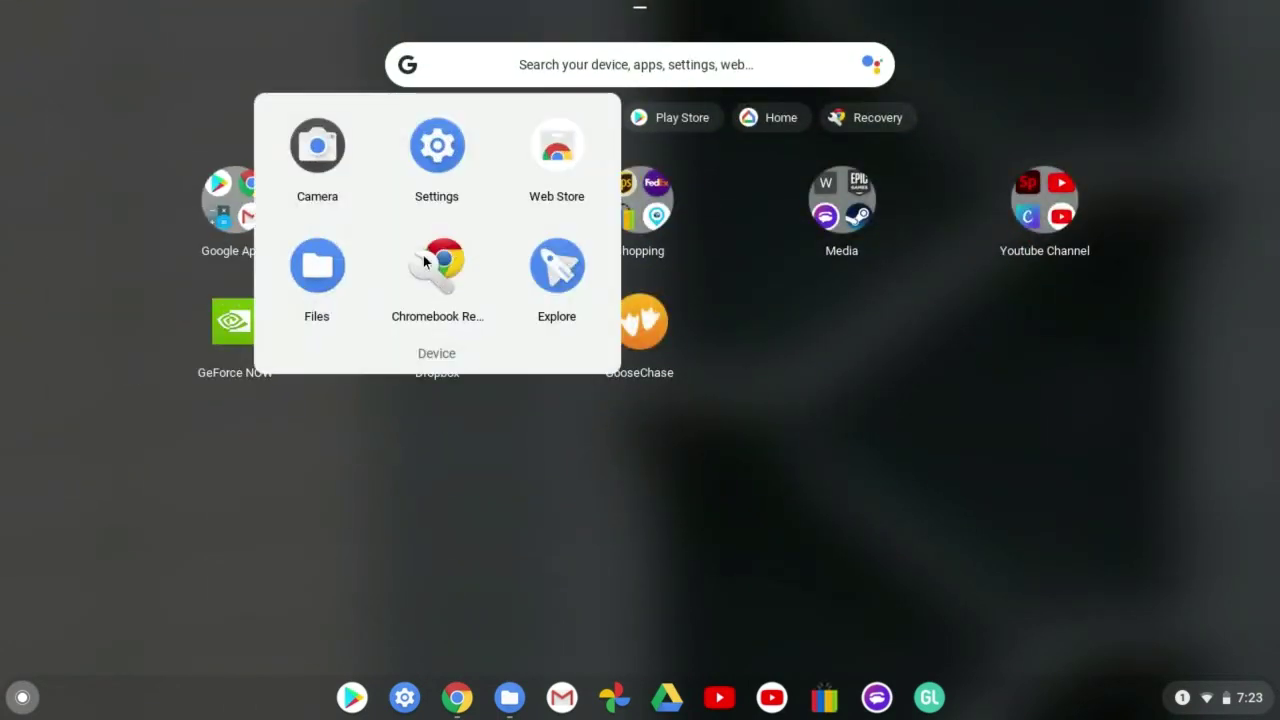
{"action": "left_click", "coordinate": [719, 372]}
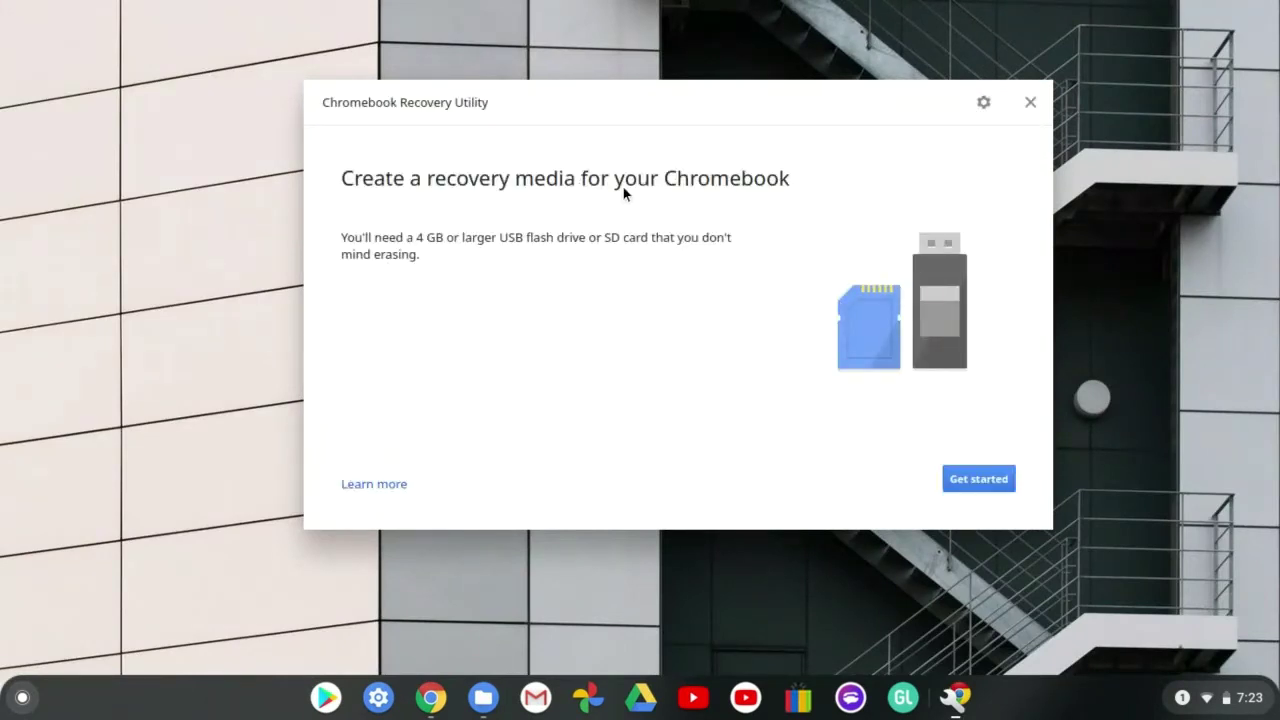
{"action": "left_click", "coordinate": [983, 101]}
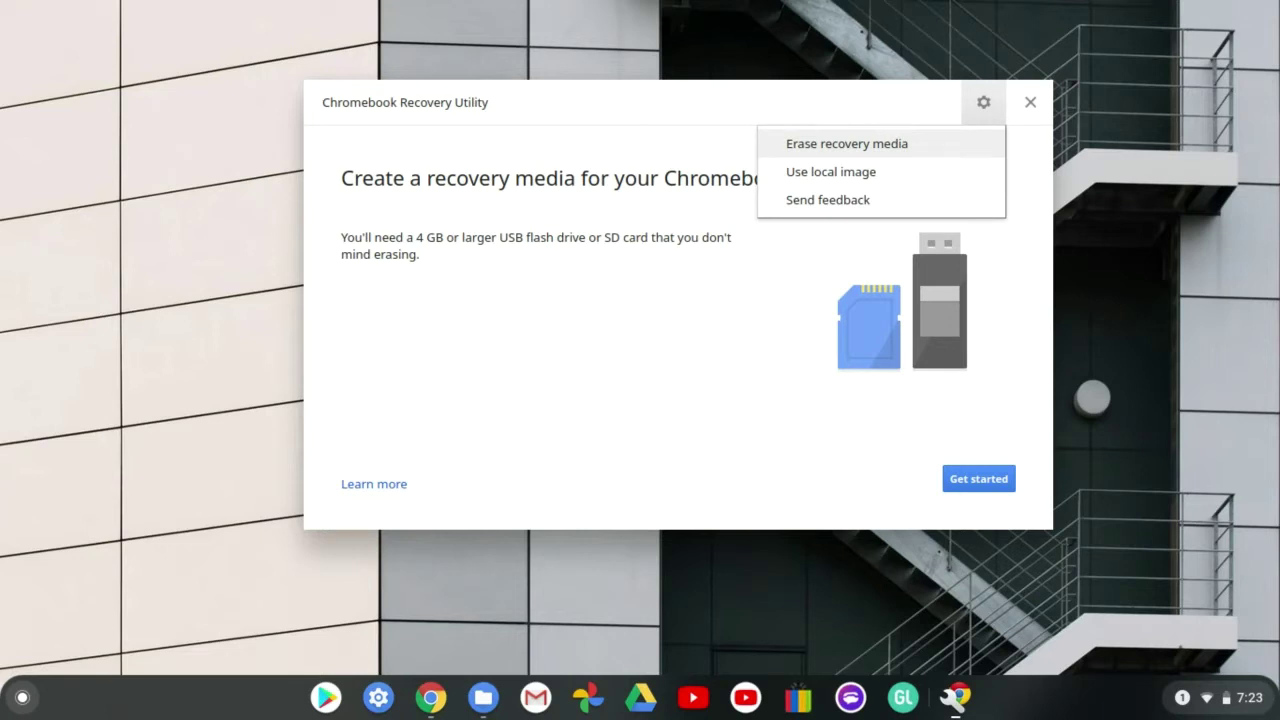
Load LinuxISO.bin from Downloads as a local recovery image.
{"action": "left_click", "coordinate": [856, 178]}
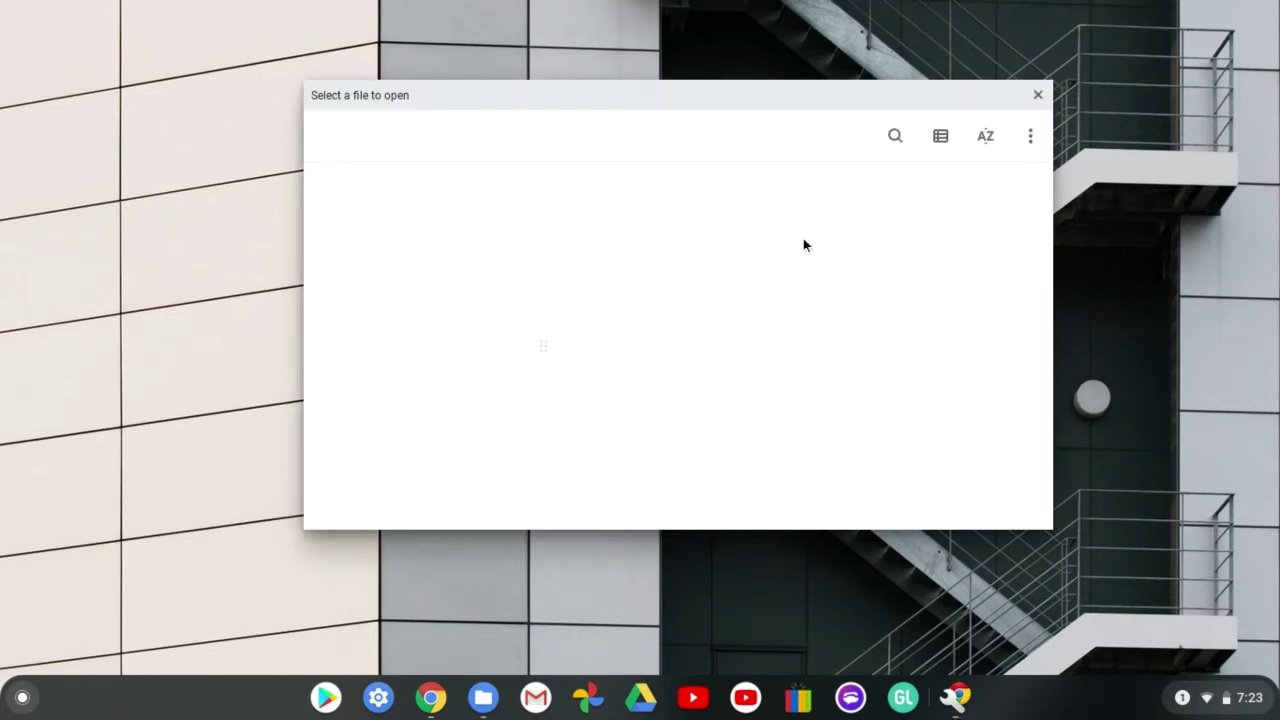
{"action": "left_click", "coordinate": [710, 230]}
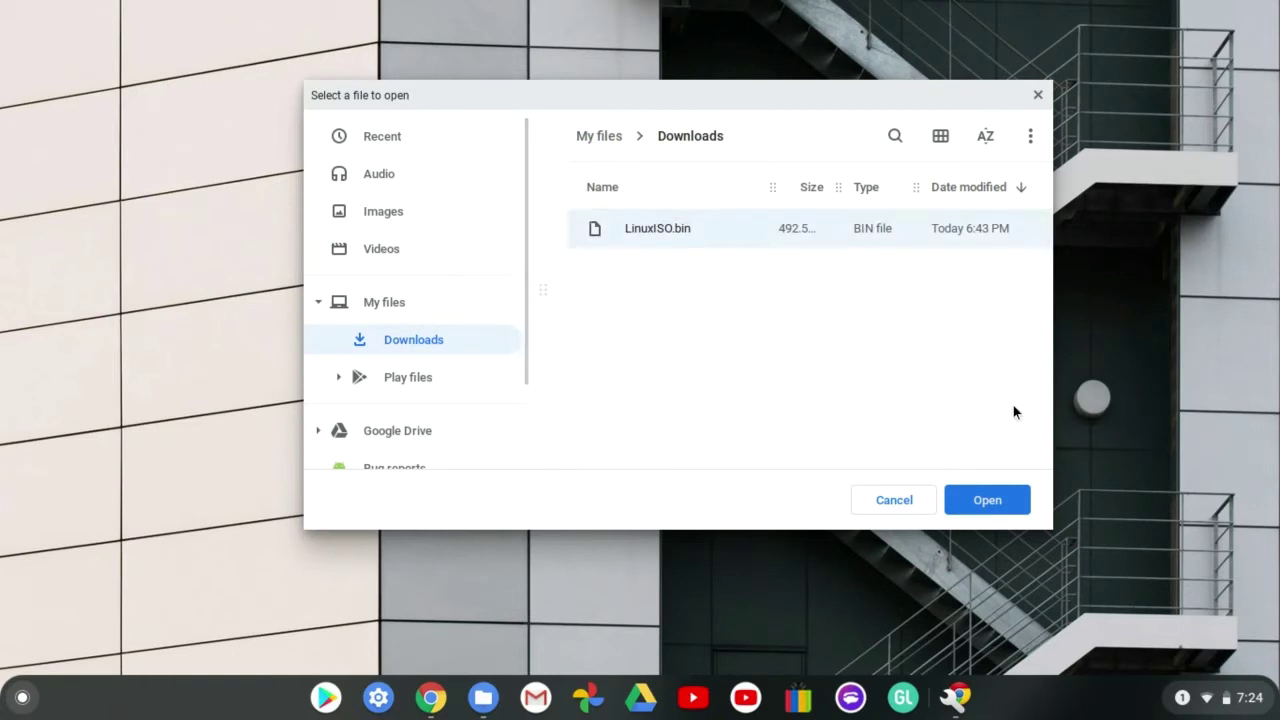
{"action": "left_click", "coordinate": [995, 508]}
Select the Super Top microSD card reader, continue to Step 3, then close the utility.
{"action": "left_click", "coordinate": [459, 273]}
{"action": "left_click", "coordinate": [465, 275]}
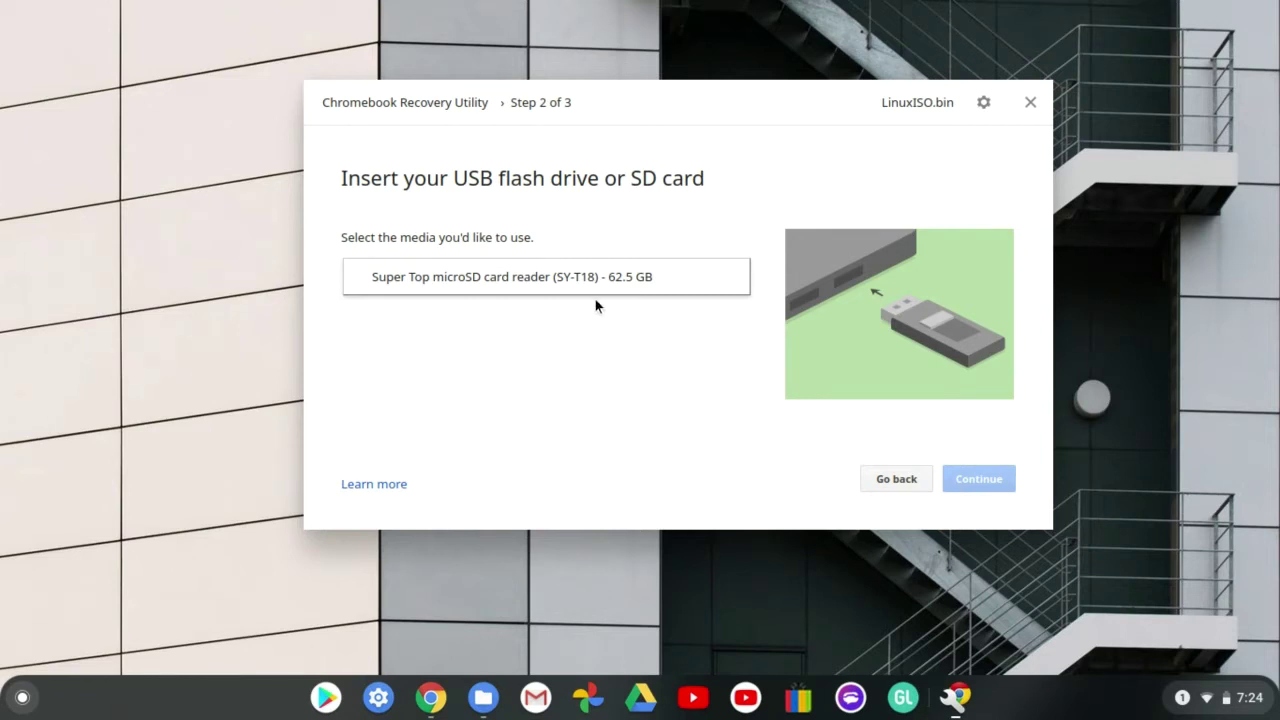
{"action": "left_click", "coordinate": [573, 277]}
{"action": "left_click", "coordinate": [976, 482]}
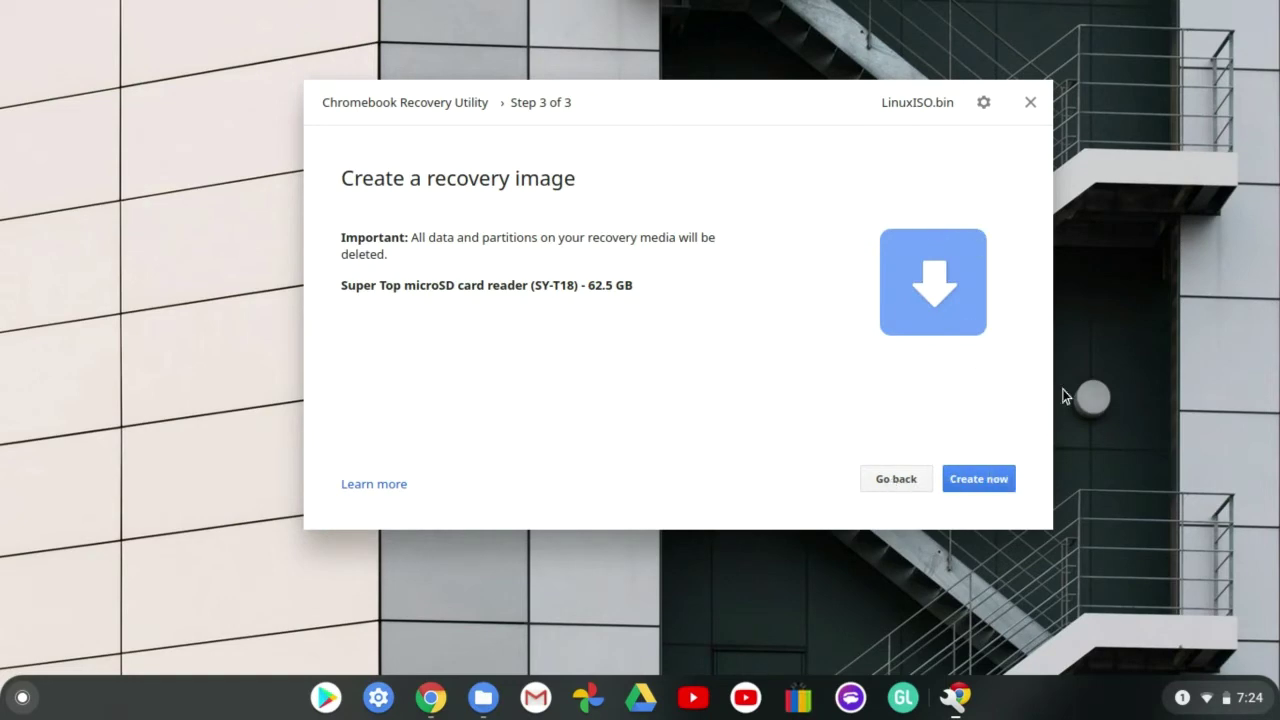
{"action": "left_click", "coordinate": [1028, 104]}
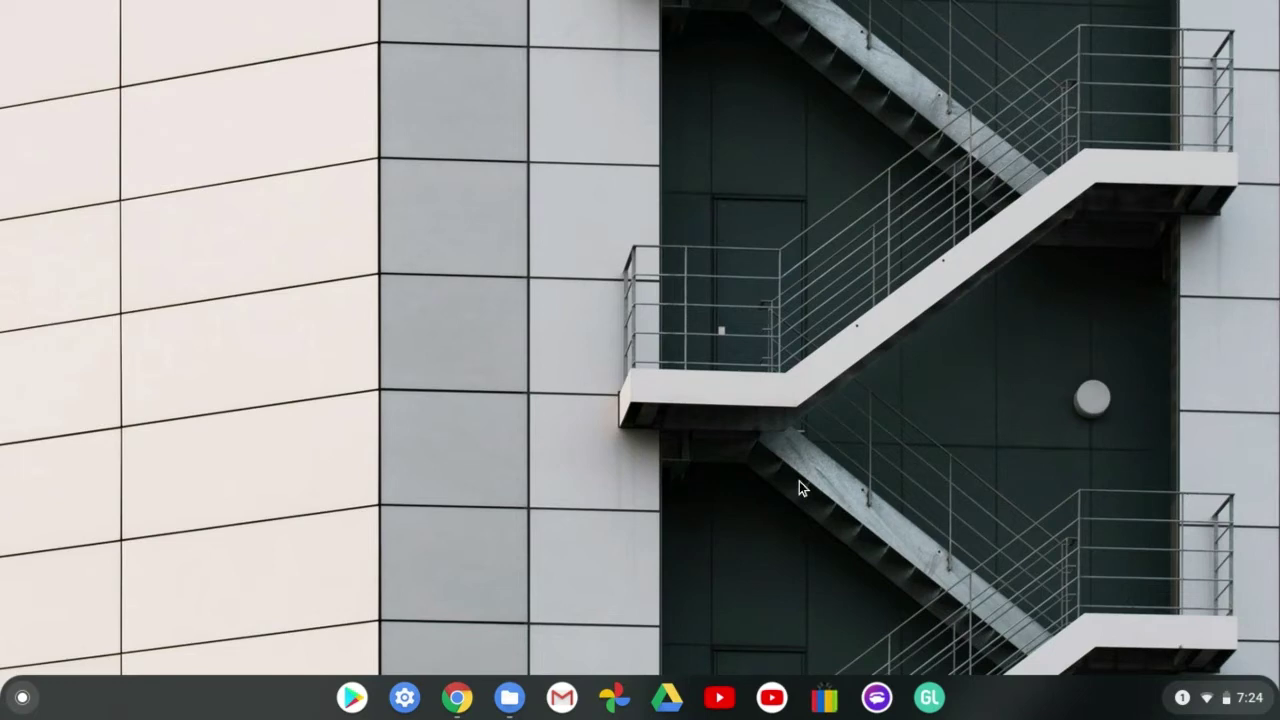
Restore the Chrome window and switch to the crosh terminal tab.
{"action": "left_click", "coordinate": [456, 698]}
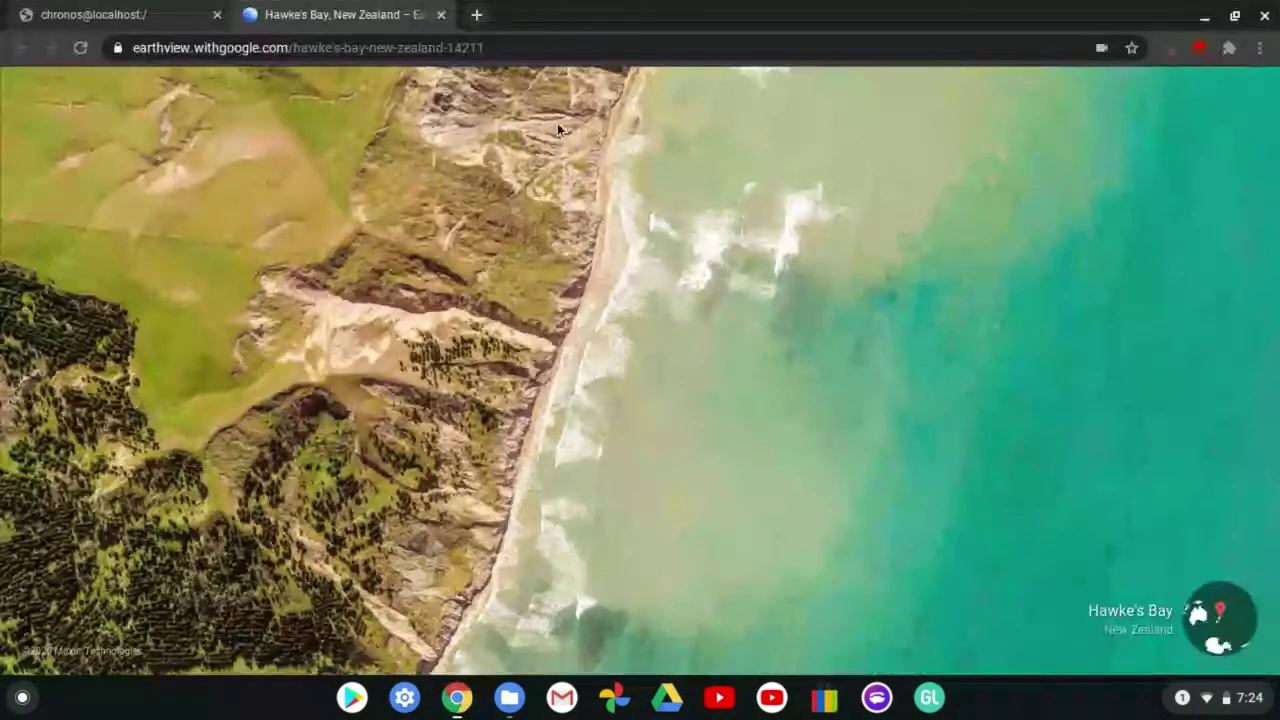
{"action": "left_click", "coordinate": [80, 10]}
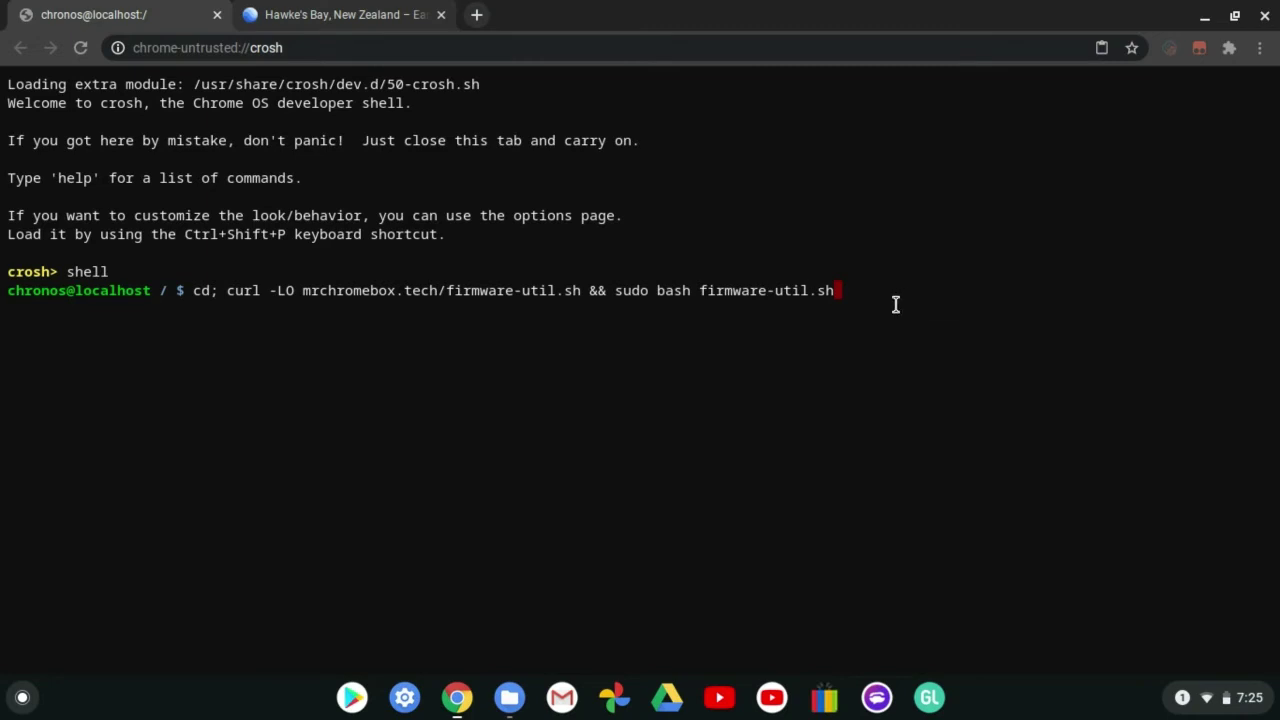
Run the firmware-util.sh command and pick option 1, Install/Update RW_LEGACY Firmware.
{"action": "key", "text": "Return"}
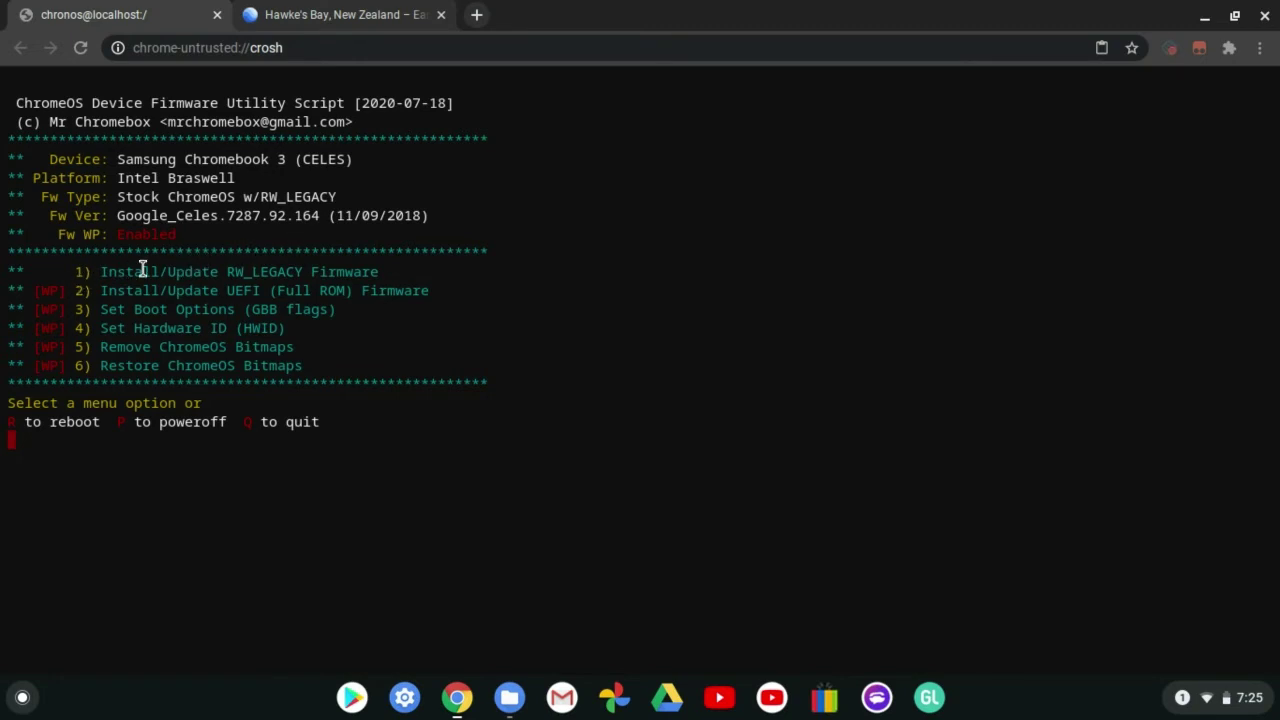
{"action": "type", "text": "1"}
{"action": "key", "text": "Return"}
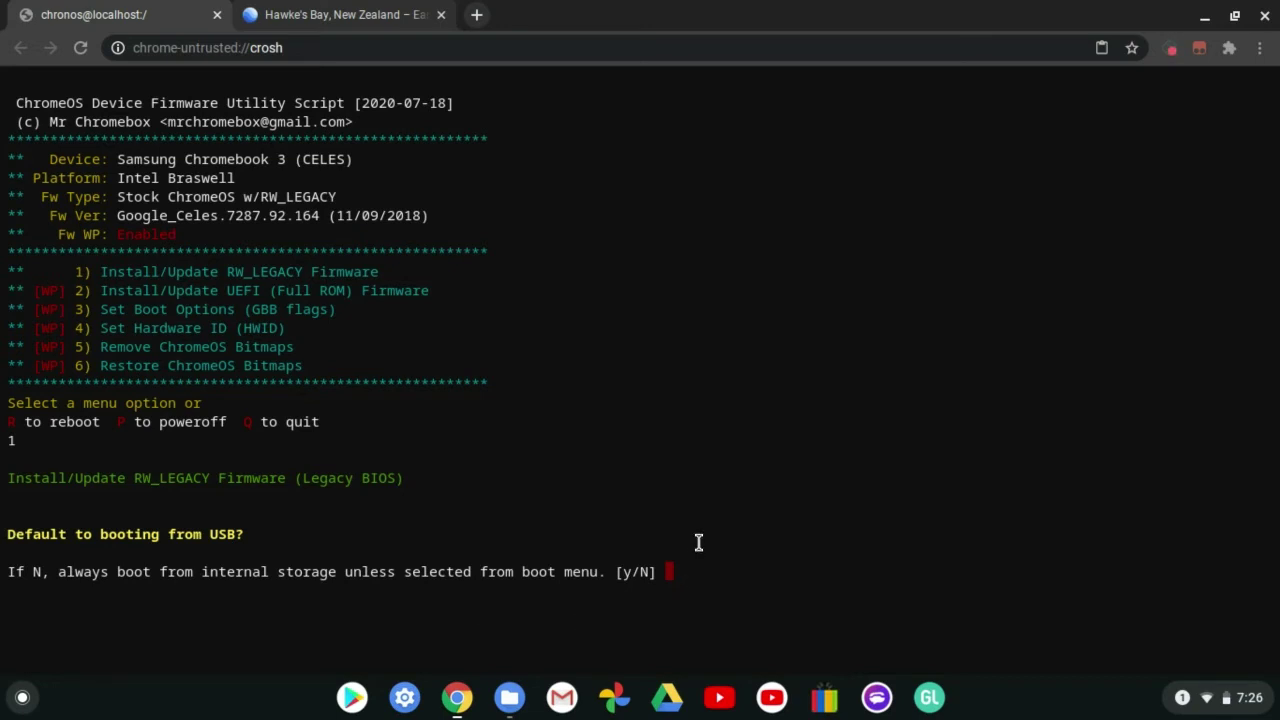
Answer Y to default USB booting so RW_LEGACY installs, then minimize Chrome.
{"action": "type", "text": "N"}
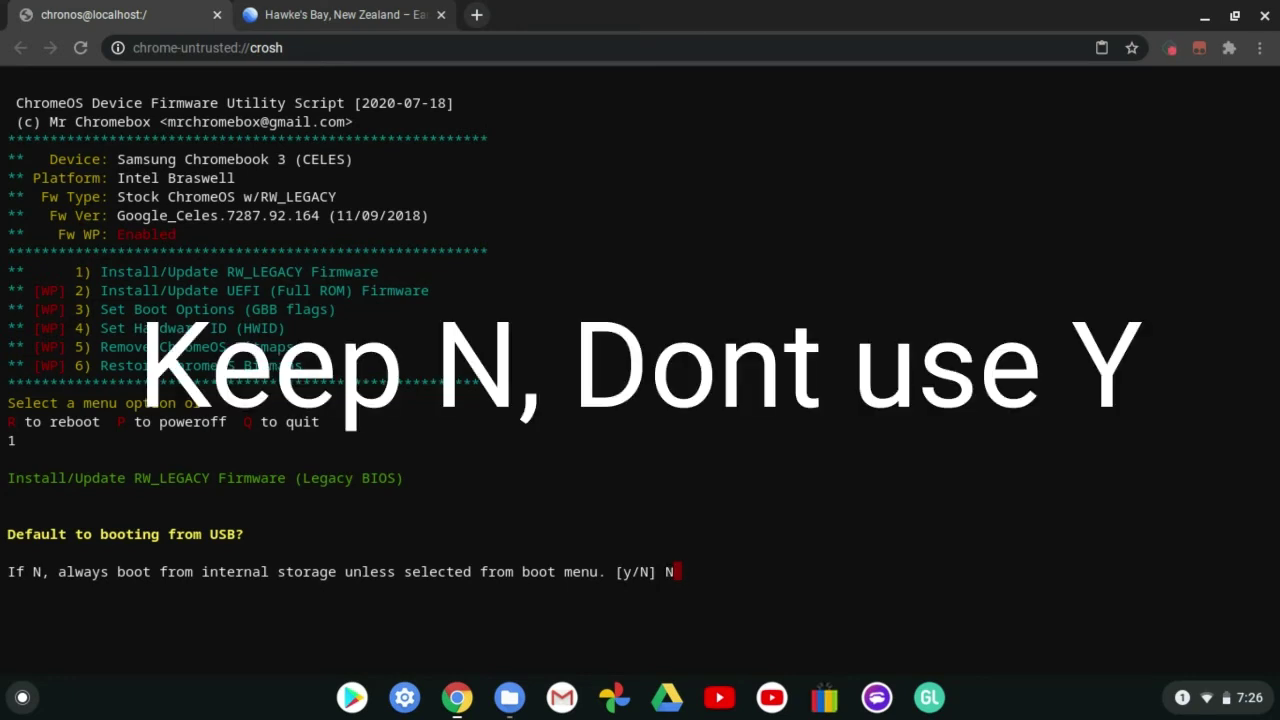
{"action": "key", "text": "BackSpace"}
{"action": "type", "text": "Y"}
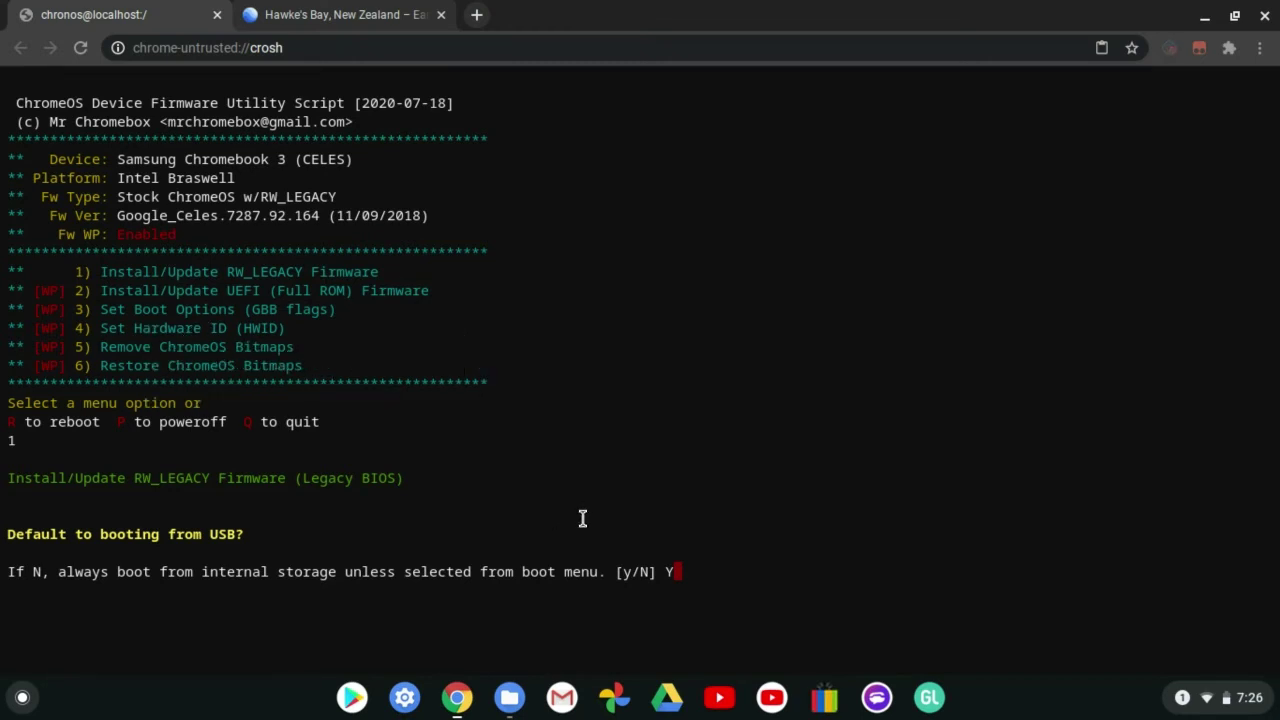
{"action": "key", "text": "Return"}
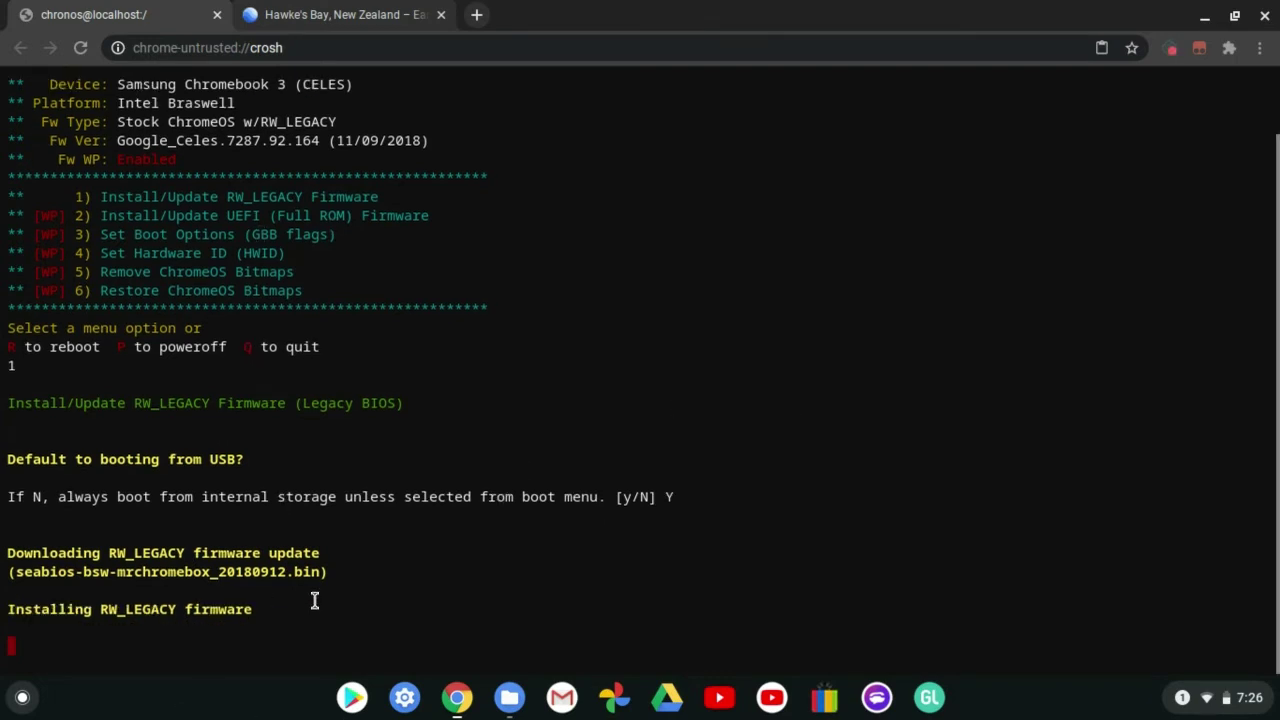
{"action": "left_click", "coordinate": [1205, 15]}
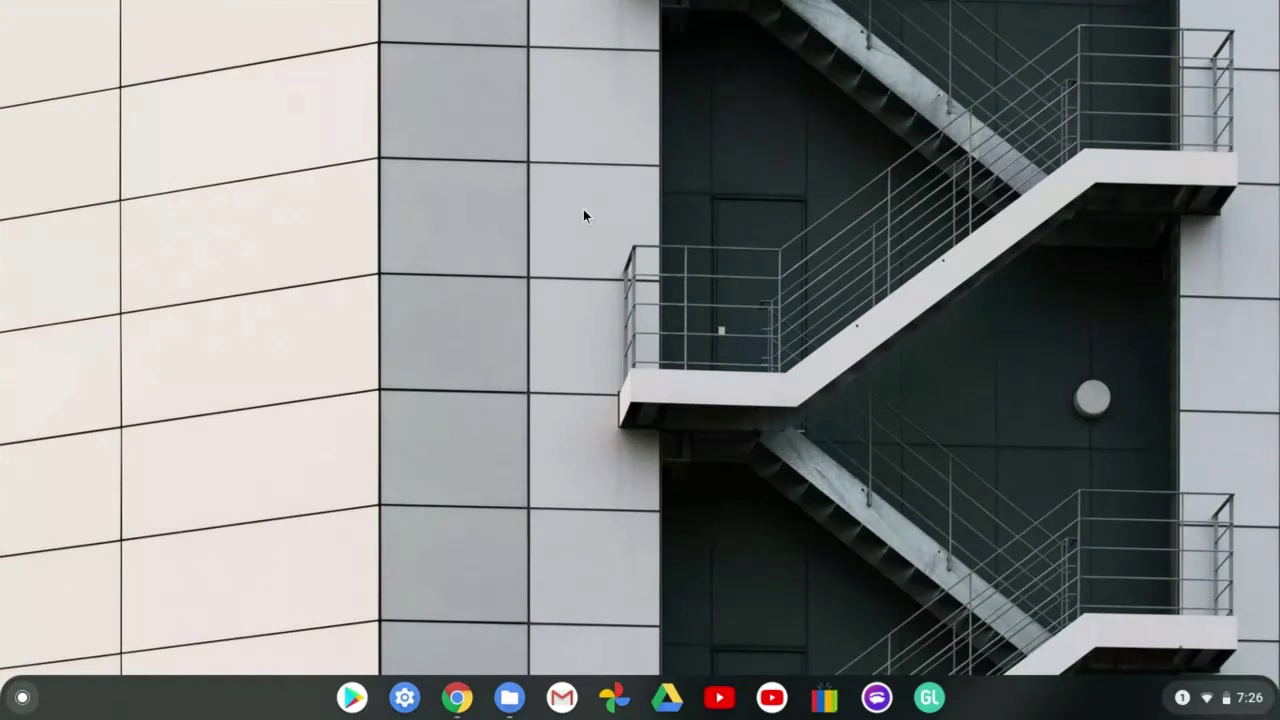